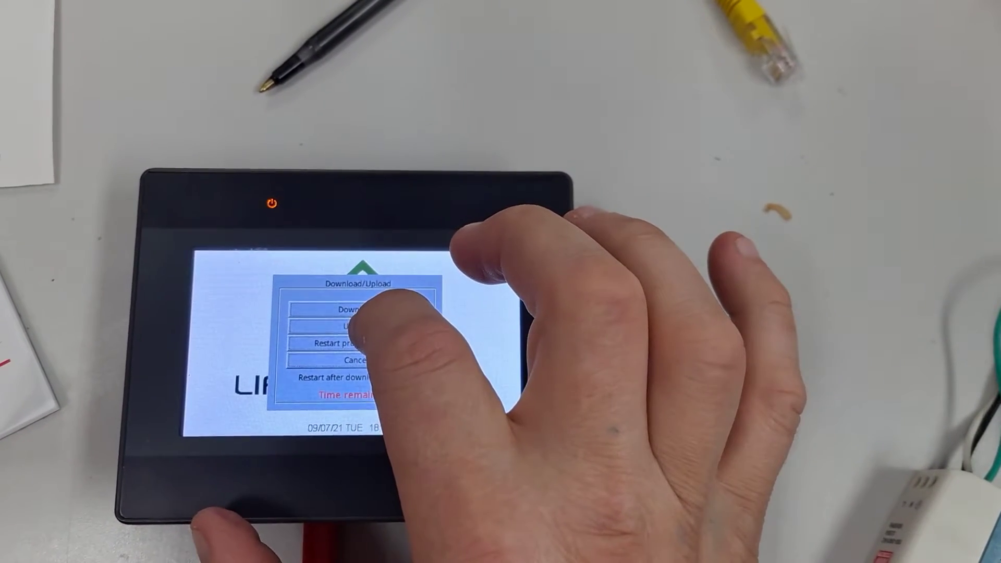
# - Upload the project files to usbdisk > disk_a_1, after passing the password and Upload settings
pyautogui.click(361, 317)
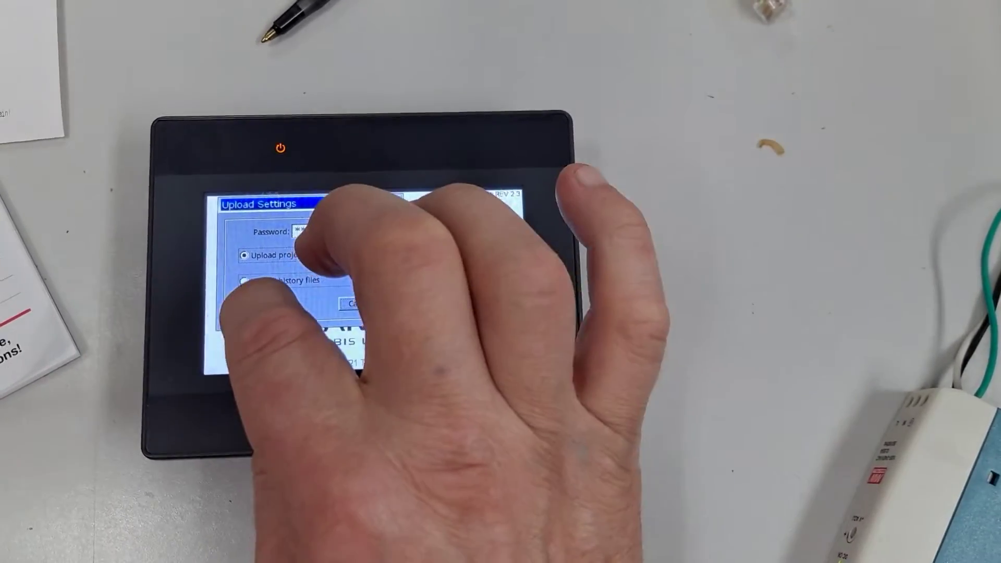
pyautogui.click(260, 306)
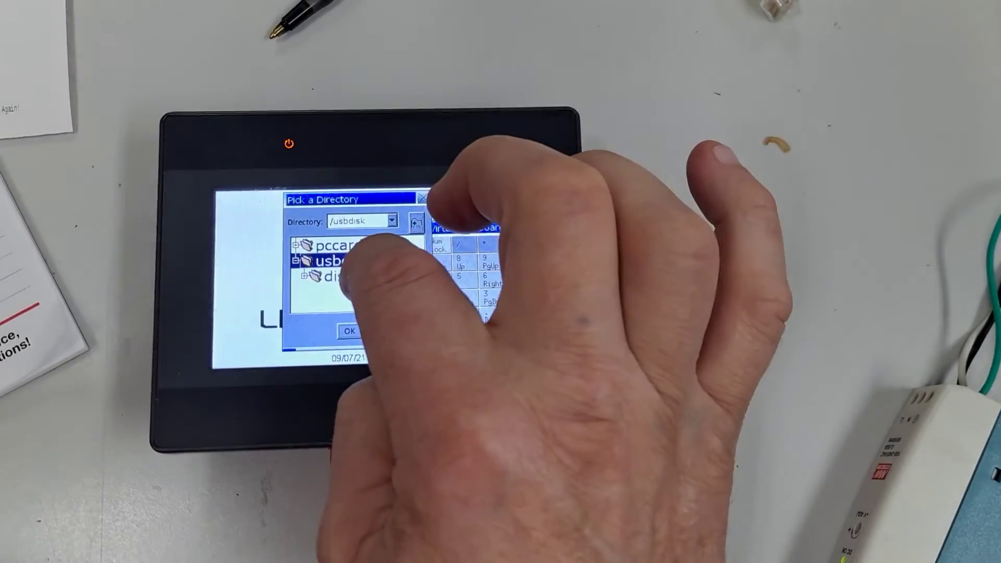
pyautogui.click(328, 275)
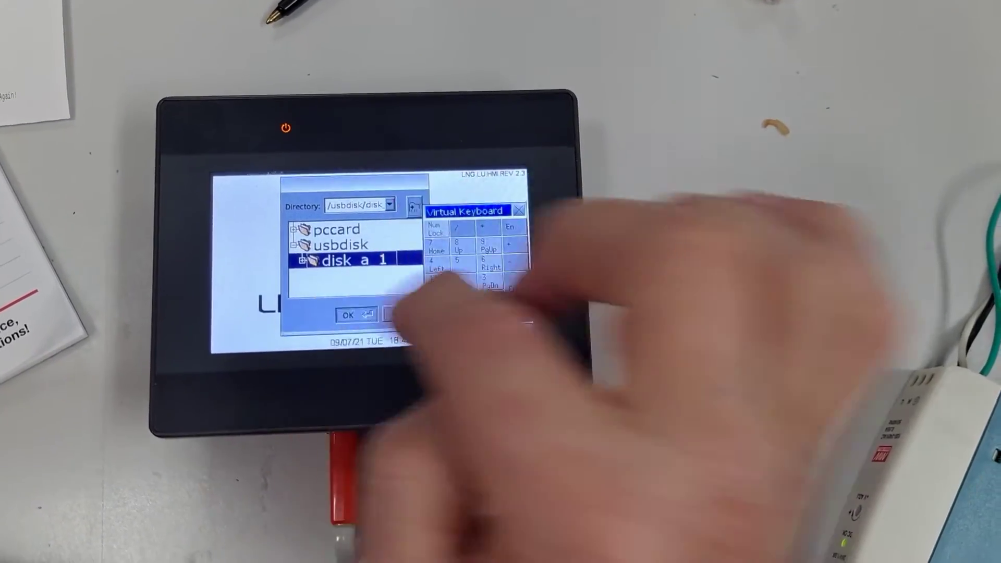
pyautogui.click(349, 315)
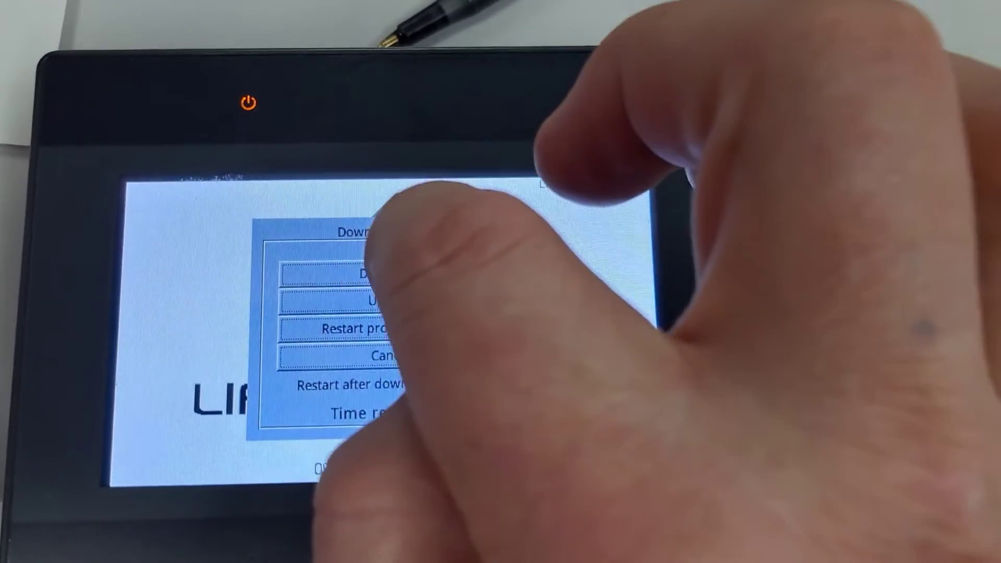
# - Enter the Download password and confirm with project and history files checked
pyautogui.click(438, 227)
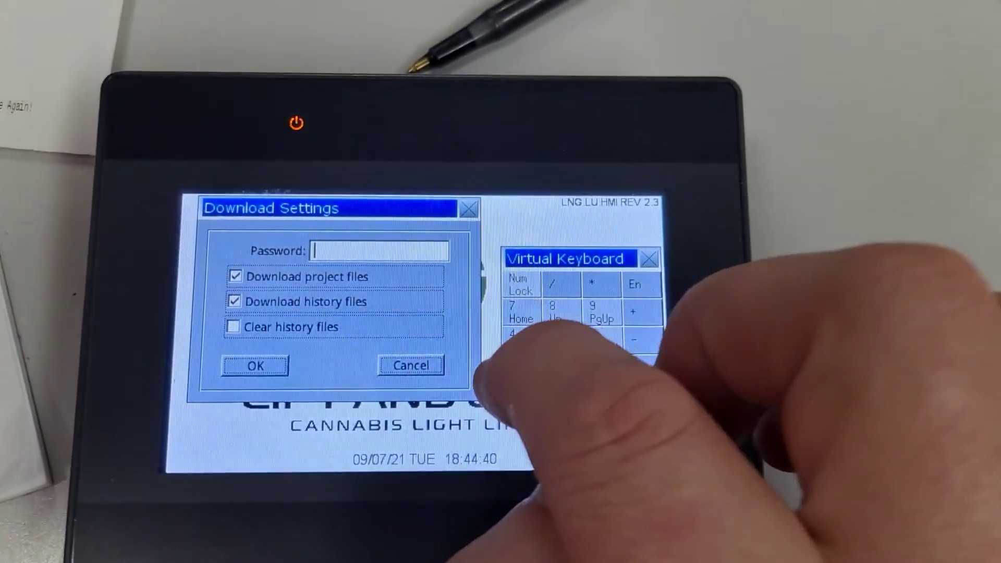
pyautogui.click(551, 338)
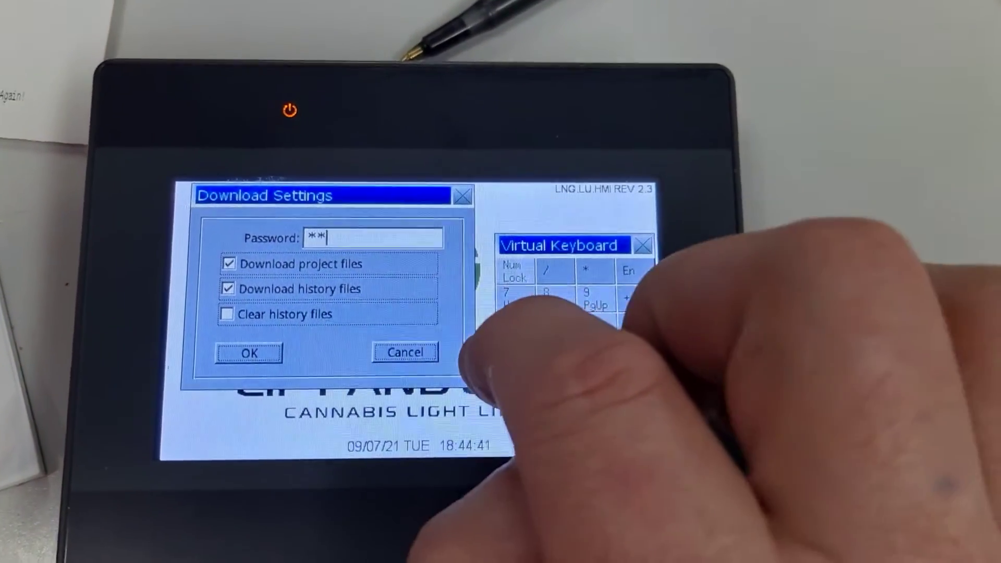
pyautogui.click(552, 338)
pyautogui.click(552, 338)
pyautogui.click(551, 339)
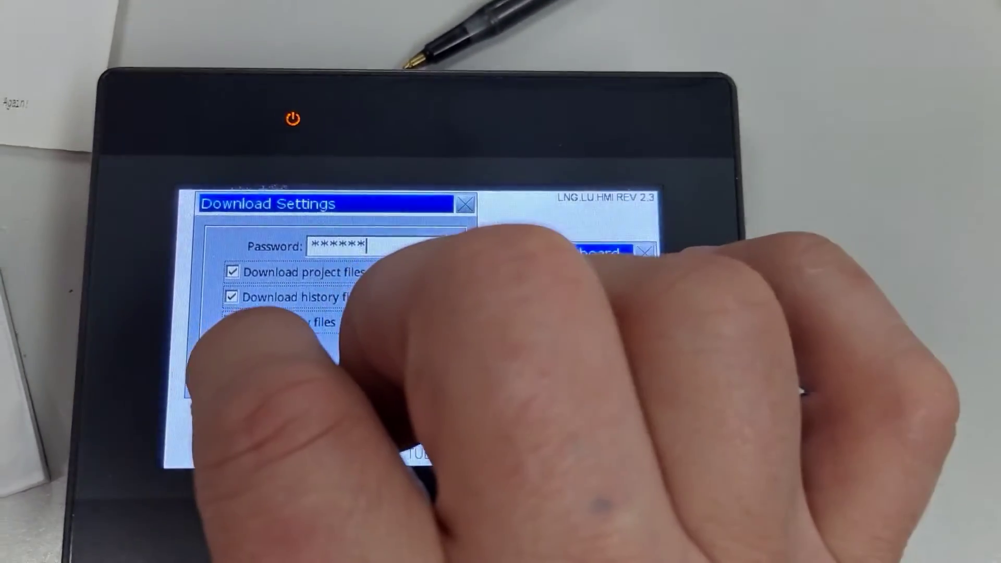
pyautogui.click(367, 407)
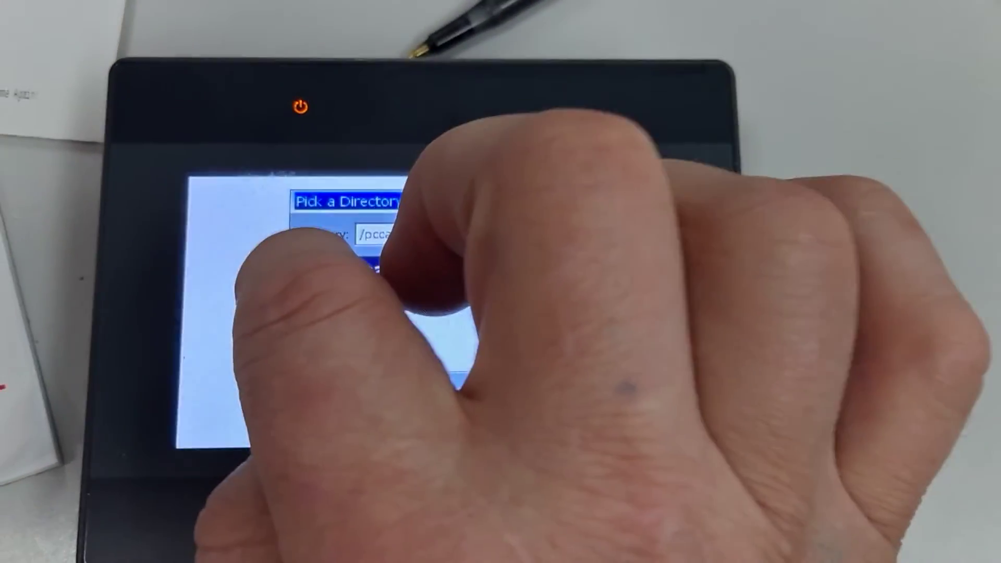
# - Pick usbdisk > disk_a_1 as the source folder and start the download
pyautogui.click(364, 295)
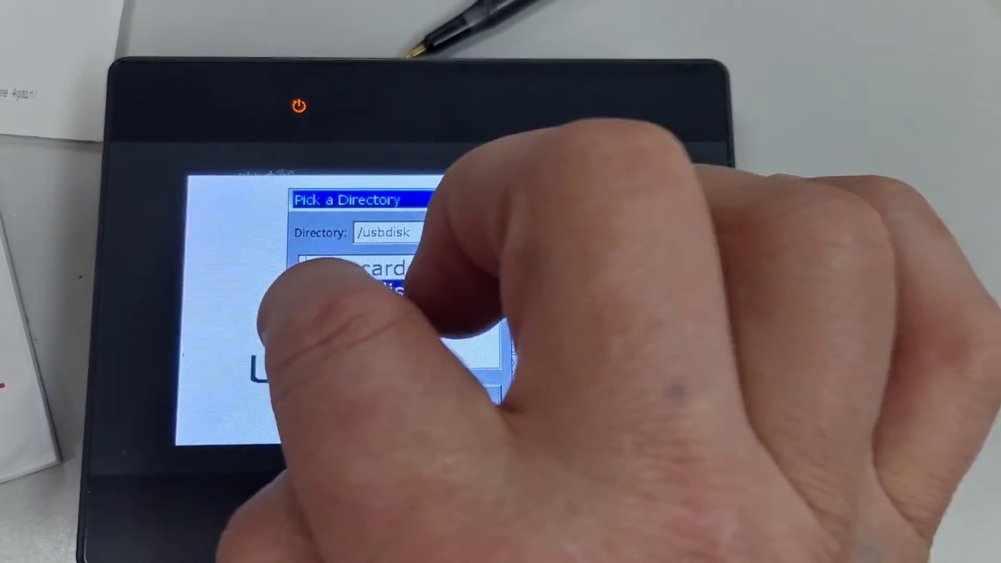
pyautogui.click(364, 311)
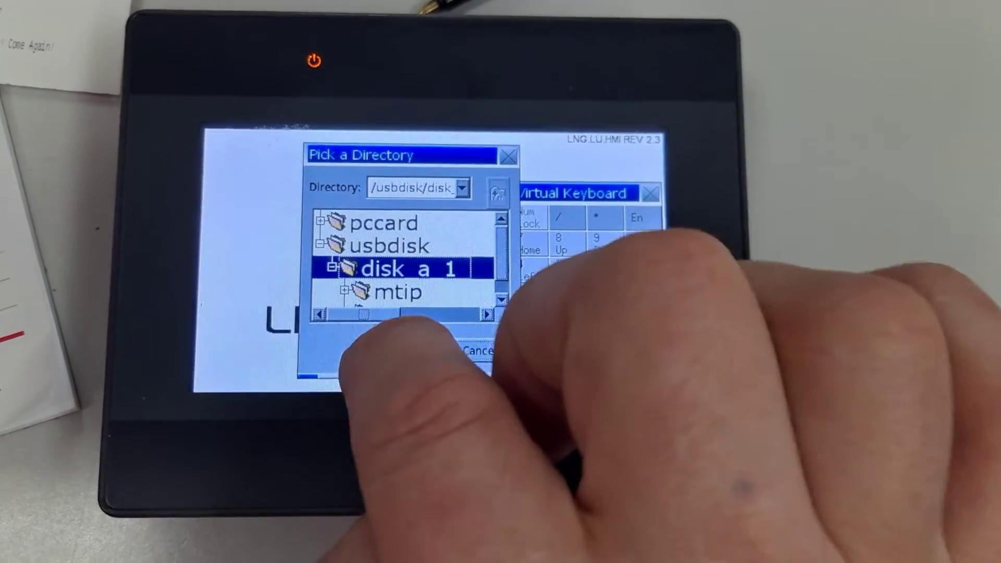
pyautogui.click(395, 352)
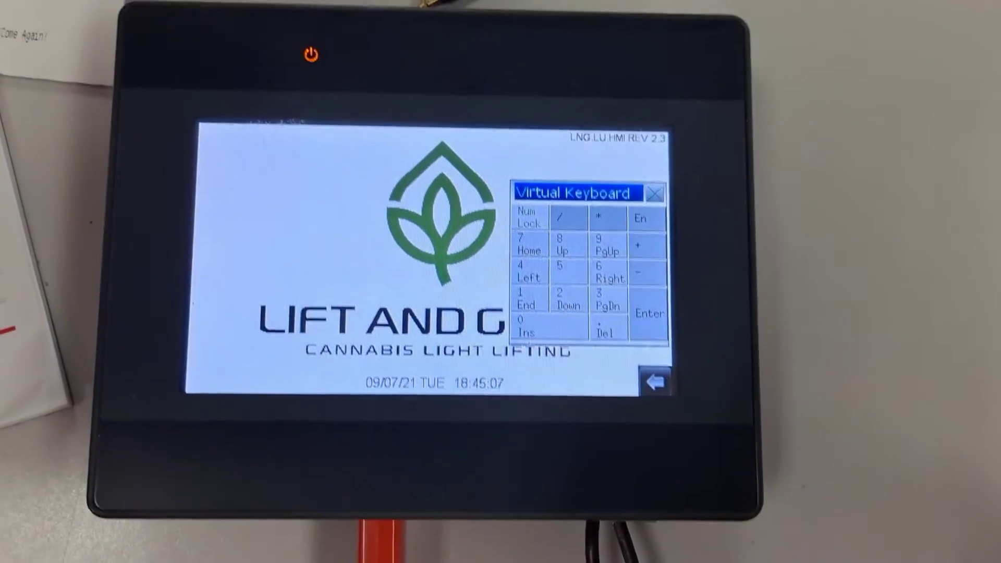